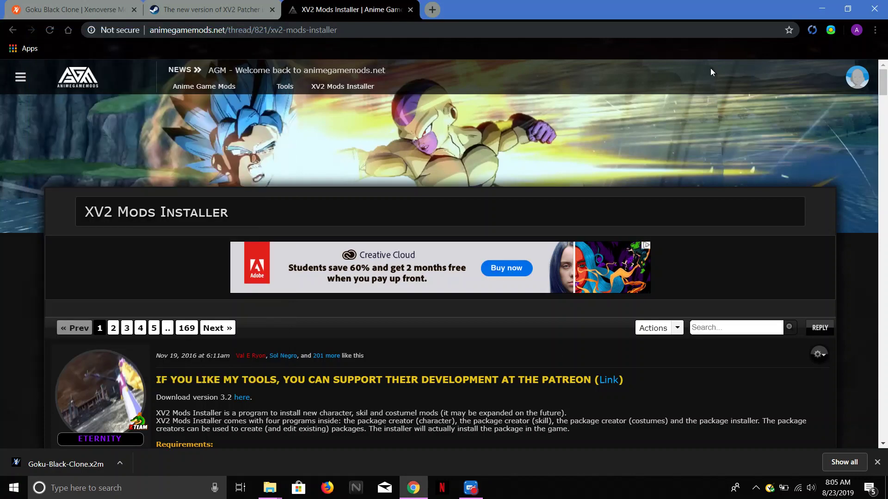
- Download XV2INS.zip from MEGA through the version 3.2 link in the XV2 Mods Installer thread
{"action": "left_click", "coordinate": [819, 5]}
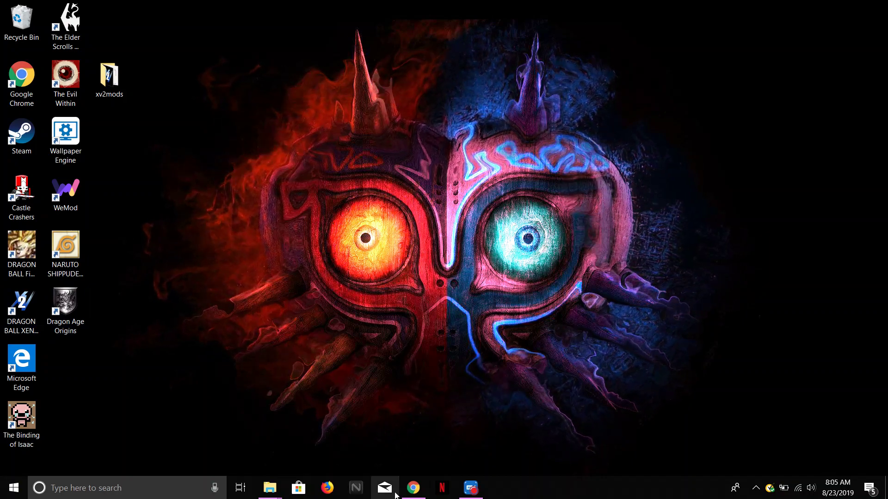
{"action": "left_click", "coordinate": [410, 494]}
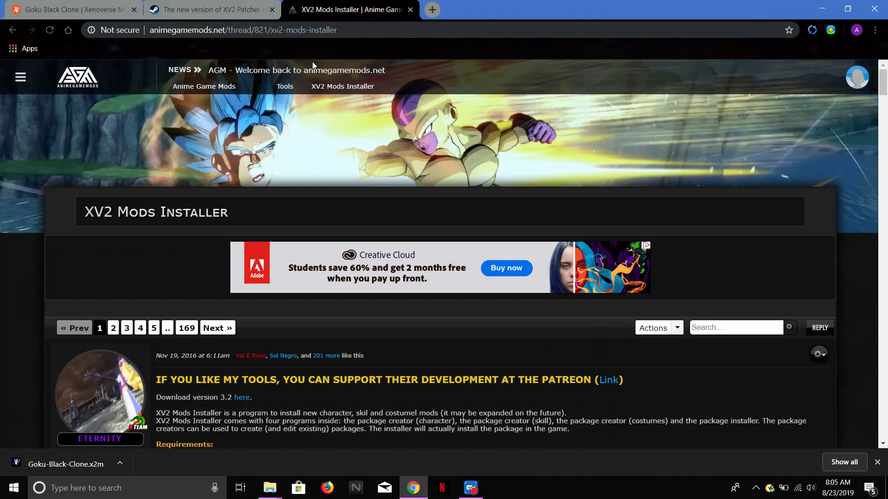
{"action": "scroll", "coordinate": [393, 213], "scroll_direction": "down", "scroll_amount": 3}
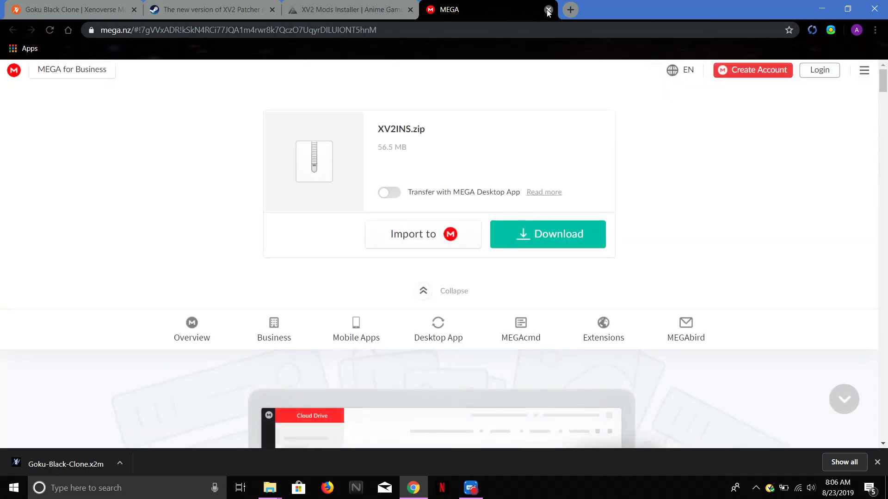
{"action": "left_click", "coordinate": [557, 244]}
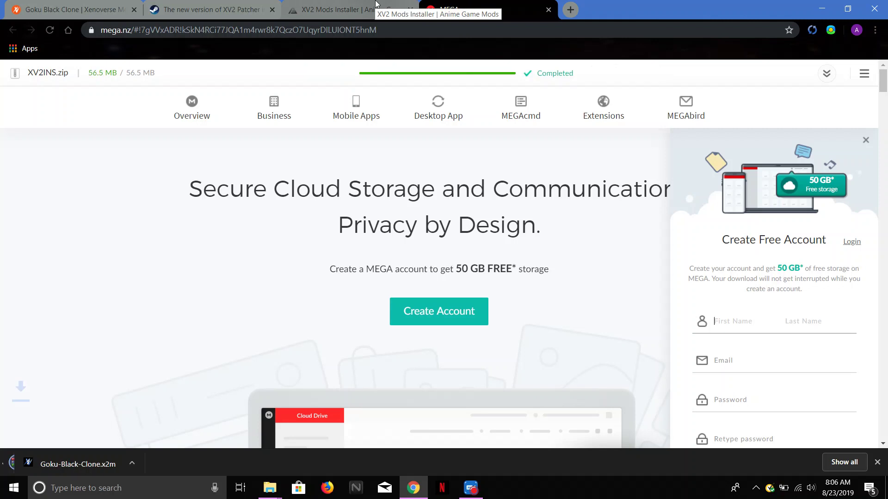
- Follow the XV2Patcher requirement link in the installer thread and download xv2patcher_3.2.zip from MEGA, closing the previous MEGA page
{"action": "left_click", "coordinate": [375, 4]}
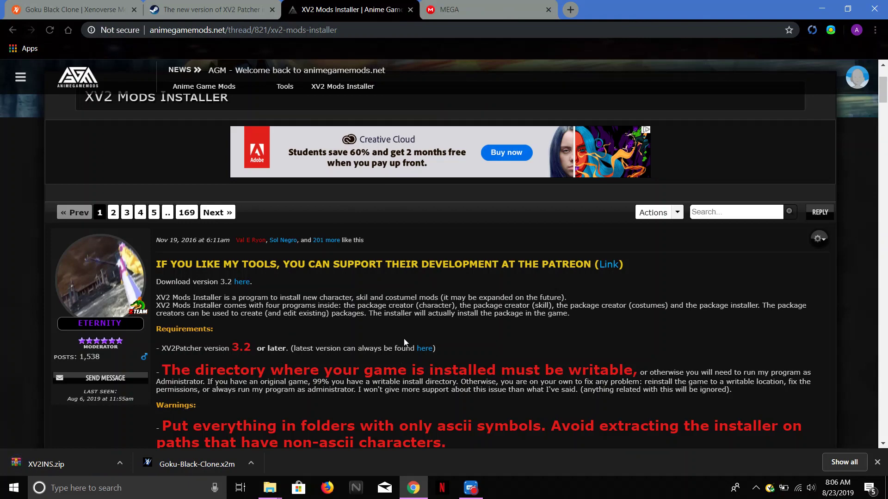
{"action": "left_click", "coordinate": [424, 348]}
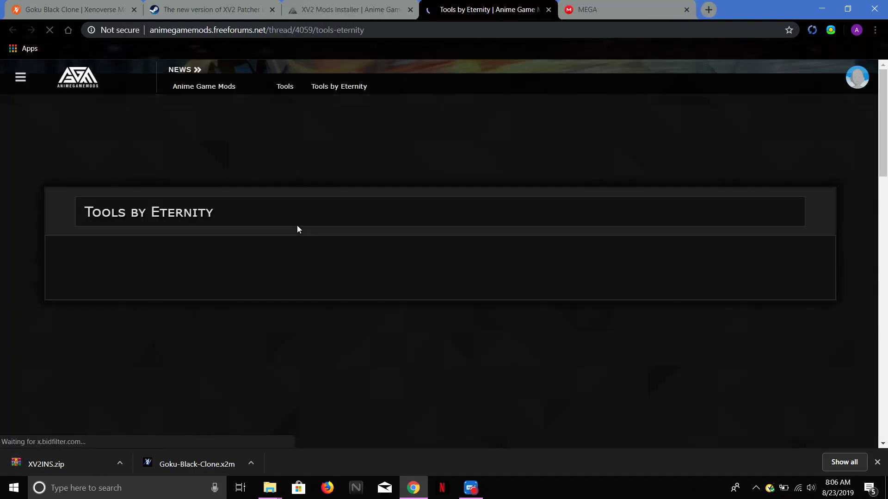
{"action": "scroll", "coordinate": [297, 230], "scroll_direction": "down", "scroll_amount": 2}
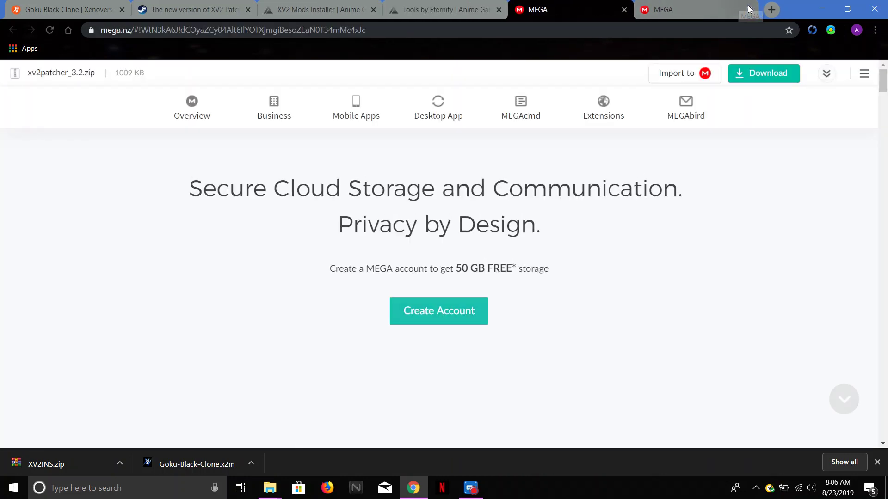
{"action": "left_click", "coordinate": [749, 8]}
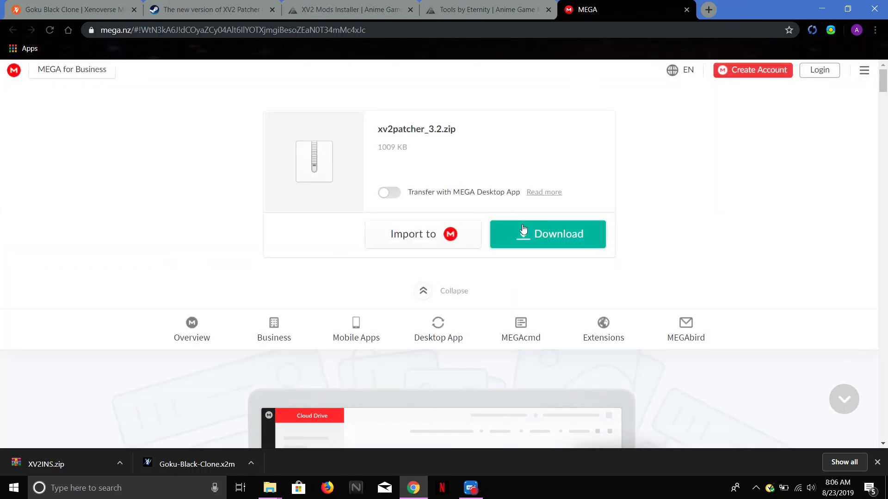
{"action": "left_click", "coordinate": [523, 229]}
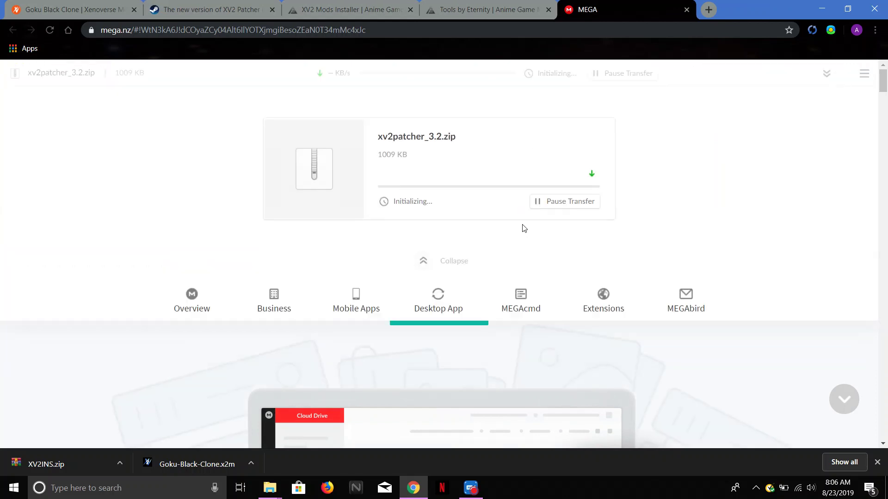
- Review the XV2 Mods Installer entry in the Tools by Eternity thread and open its linked thread
{"action": "left_click", "coordinate": [465, 5]}
{"action": "left_click", "coordinate": [409, 10]}
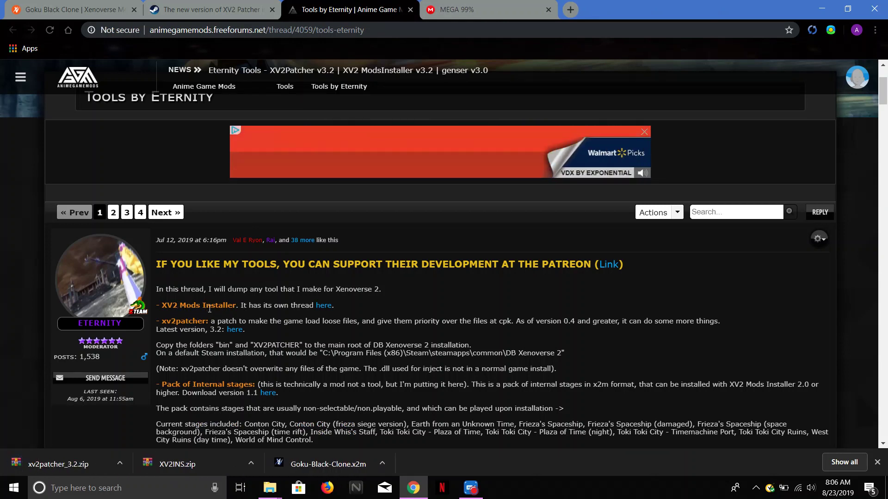
{"action": "left_click_drag", "start_coordinate": [159, 309], "coordinate": [246, 330]}
{"action": "left_click_drag", "start_coordinate": [270, 302], "coordinate": [261, 309]}
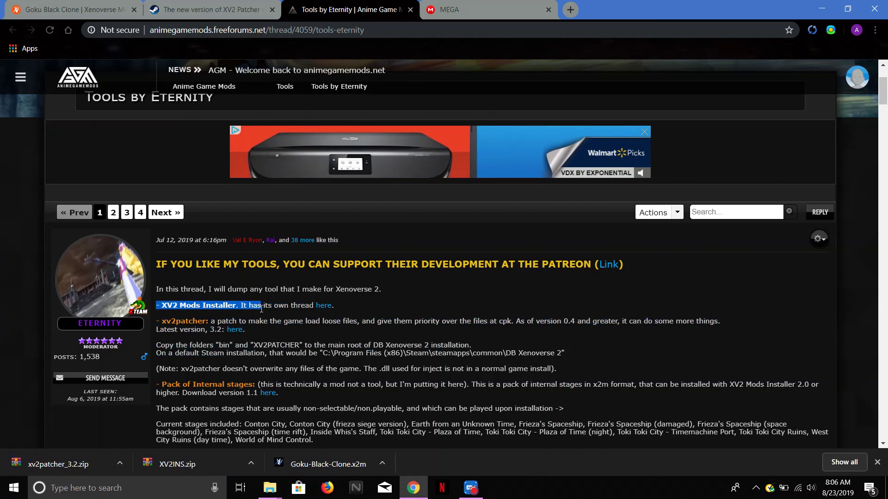
{"action": "left_click", "coordinate": [322, 305]}
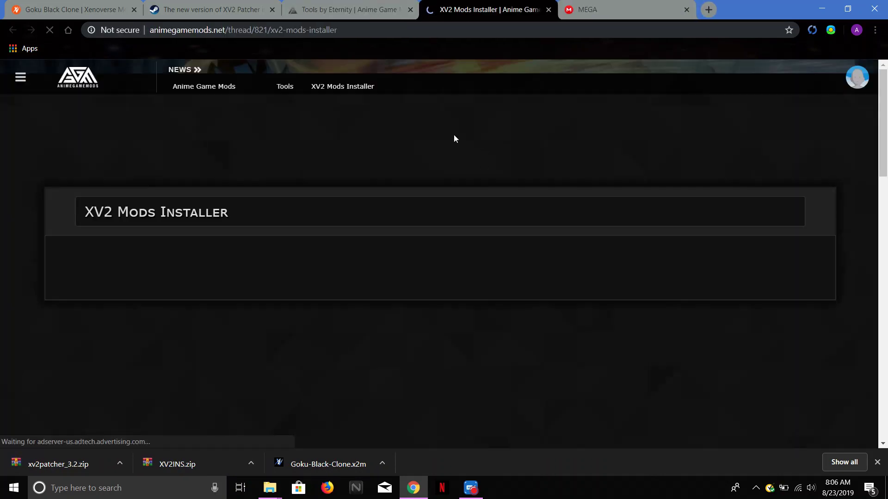
{"action": "scroll", "coordinate": [291, 258], "scroll_direction": "down", "scroll_amount": 2}
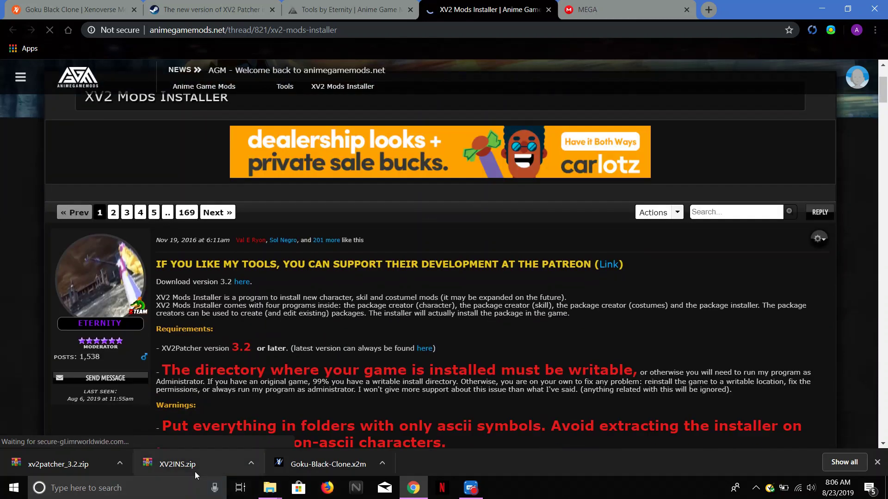
- Close the forum threads, the MEGA page and the Steam discussion, keeping only the Goku Black Clone mod page
{"action": "left_click", "coordinate": [548, 10]}
{"action": "left_click", "coordinate": [411, 10]}
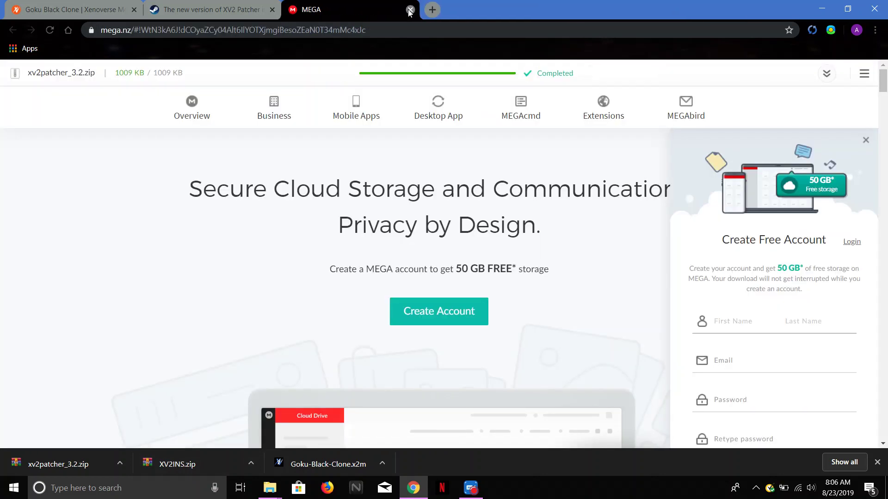
{"action": "left_click", "coordinate": [409, 9]}
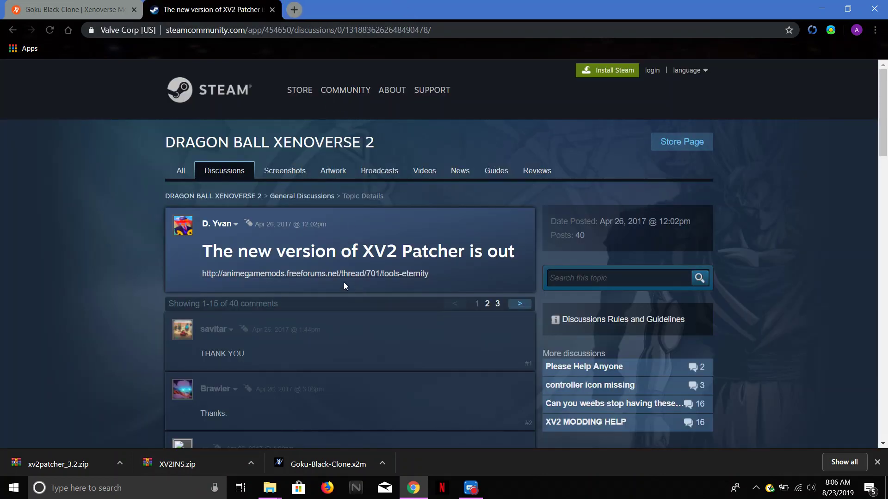
{"action": "left_click", "coordinate": [271, 10]}
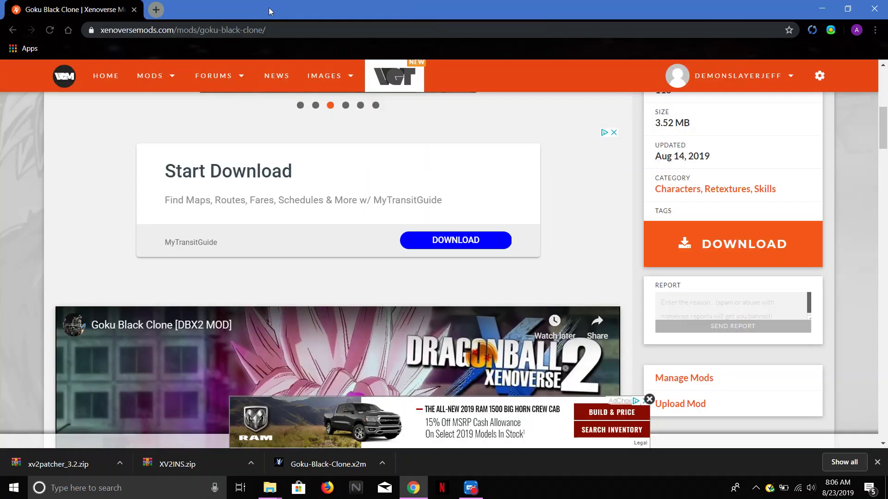
- Look over the Goku Black Clone mod page, including its preview images, details and download option
{"action": "scroll", "coordinate": [360, 132], "scroll_direction": "down", "scroll_amount": 2}
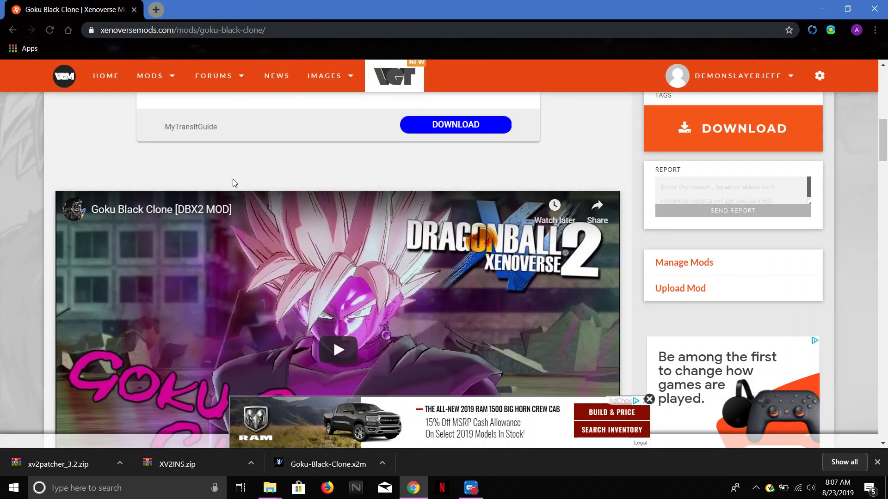
{"action": "scroll", "coordinate": [232, 179], "scroll_direction": "up", "scroll_amount": 4}
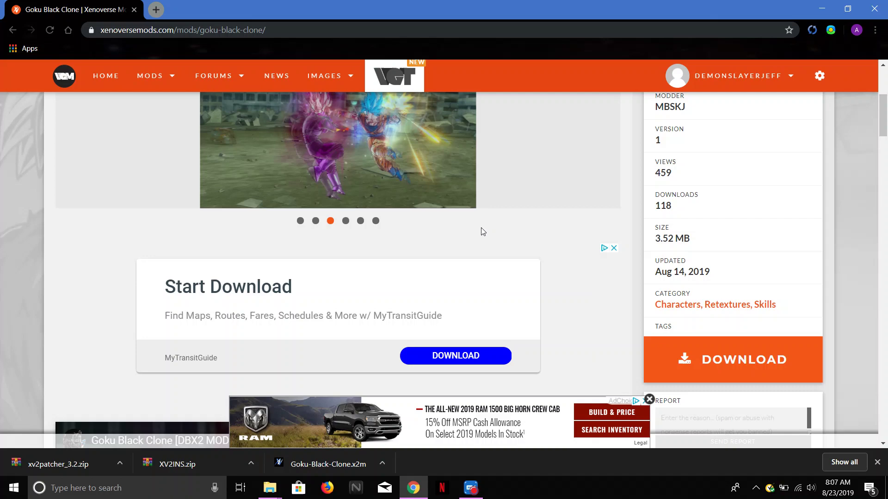
{"action": "scroll", "coordinate": [481, 231], "scroll_direction": "up", "scroll_amount": 5}
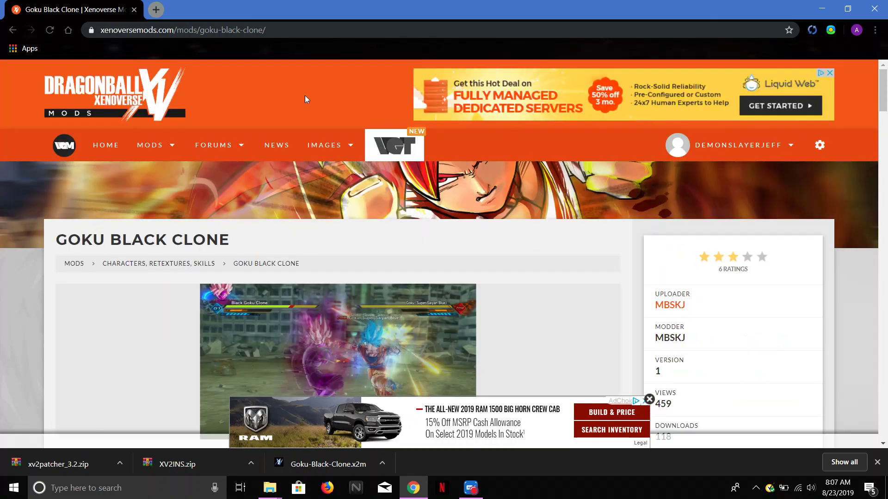
{"action": "scroll", "coordinate": [166, 96], "scroll_direction": "down", "scroll_amount": 9}
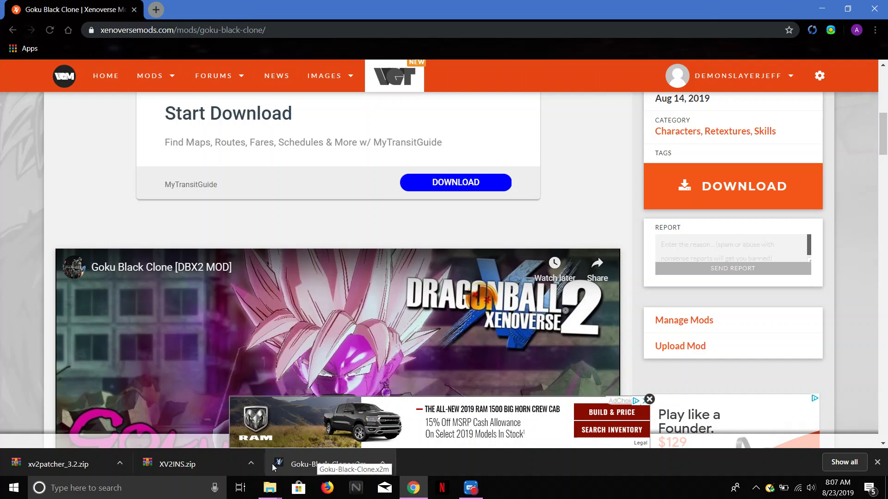
{"action": "scroll", "coordinate": [340, 188], "scroll_direction": "up", "scroll_amount": 9}
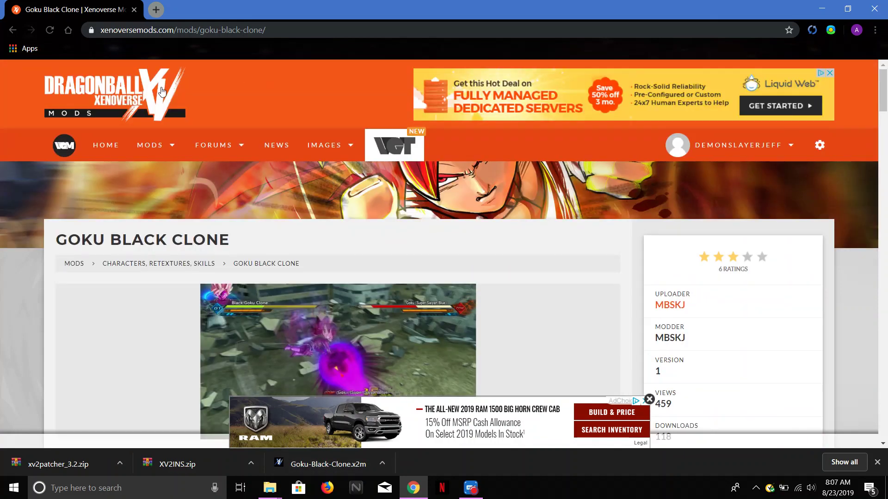
- Browse the Xenoverse Mods home page and the full mods list with its sorting and category filters
{"action": "left_click", "coordinate": [141, 96]}
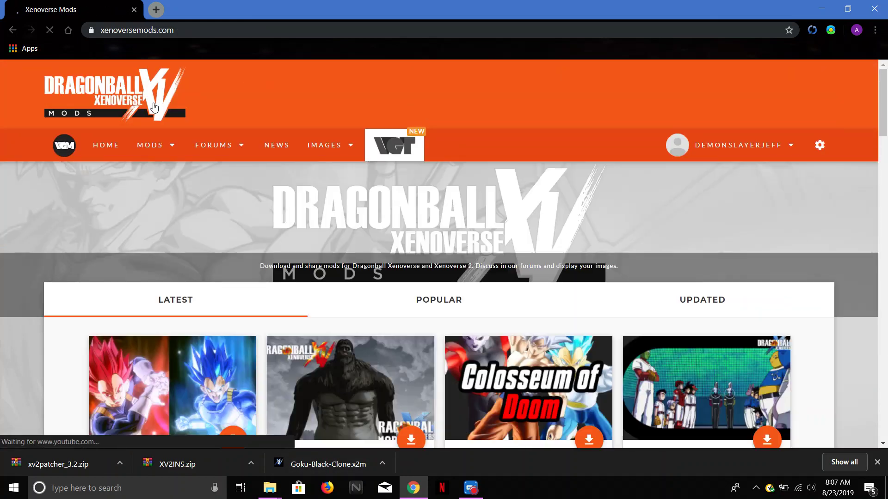
{"action": "scroll", "coordinate": [498, 209], "scroll_direction": "down", "scroll_amount": 8}
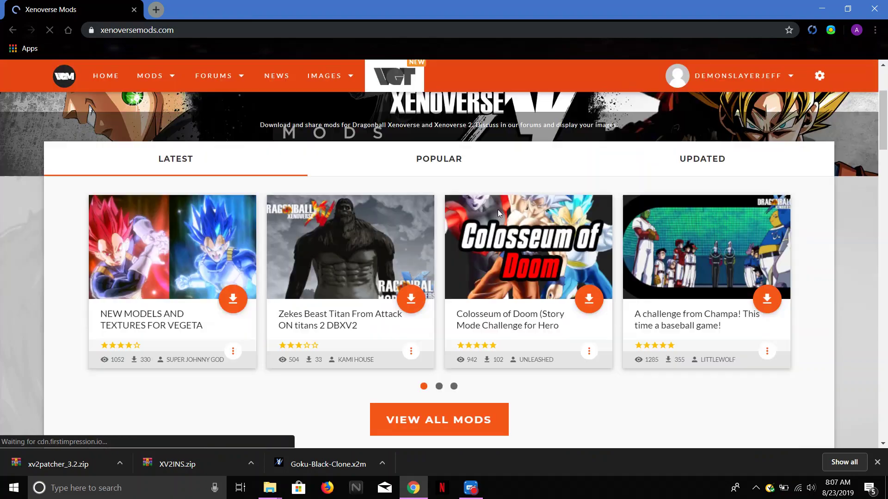
{"action": "scroll", "coordinate": [479, 200], "scroll_direction": "down", "scroll_amount": 15}
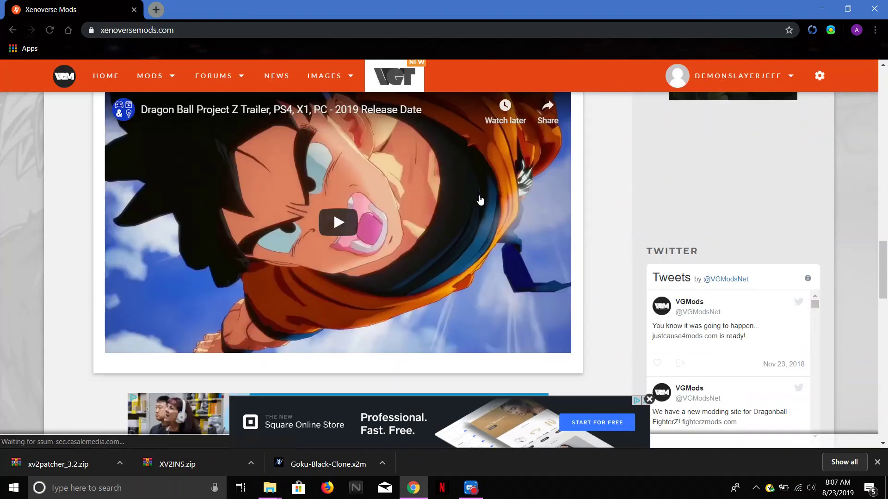
{"action": "scroll", "coordinate": [481, 199], "scroll_direction": "up", "scroll_amount": 10}
{"action": "scroll", "coordinate": [479, 199], "scroll_direction": "up", "scroll_amount": 5}
{"action": "left_click", "coordinate": [456, 326]}
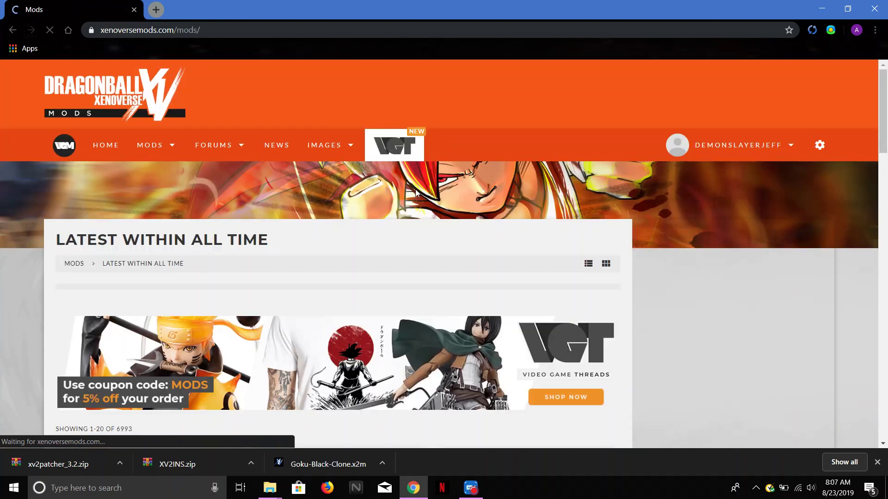
{"action": "scroll", "coordinate": [587, 297], "scroll_direction": "down", "scroll_amount": 3}
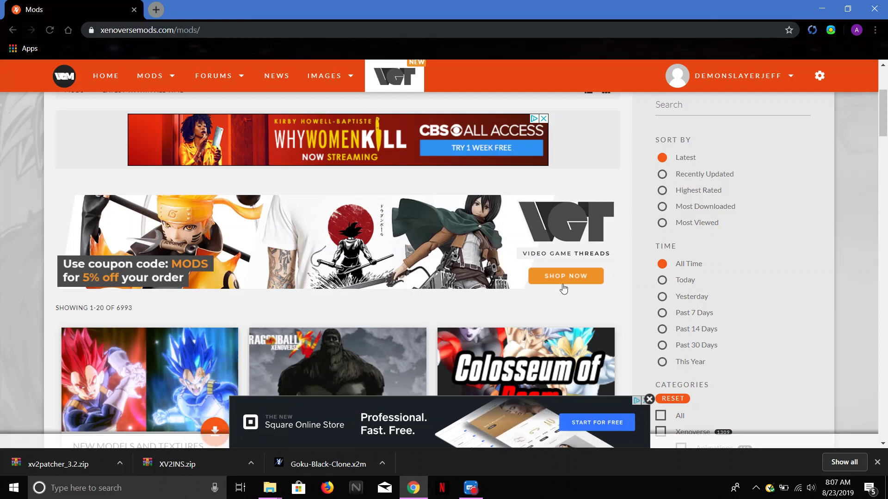
{"action": "scroll", "coordinate": [538, 264], "scroll_direction": "down", "scroll_amount": 6}
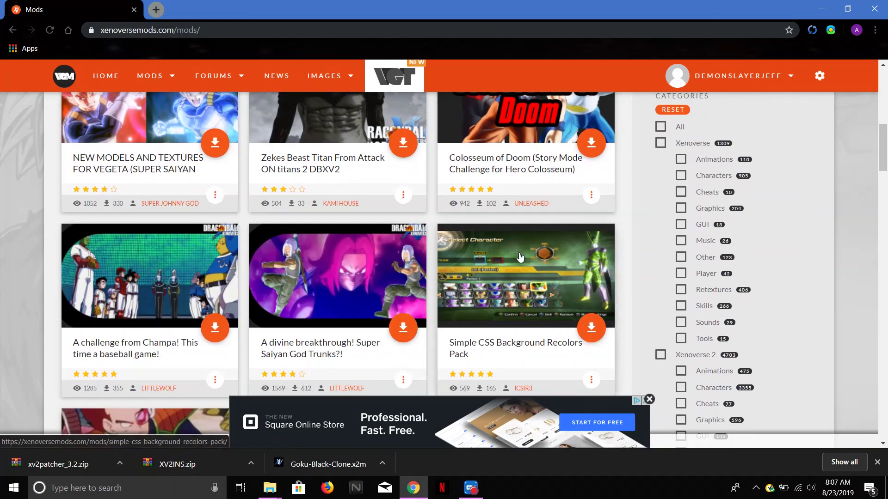
{"action": "scroll", "coordinate": [519, 257], "scroll_direction": "down", "scroll_amount": 4}
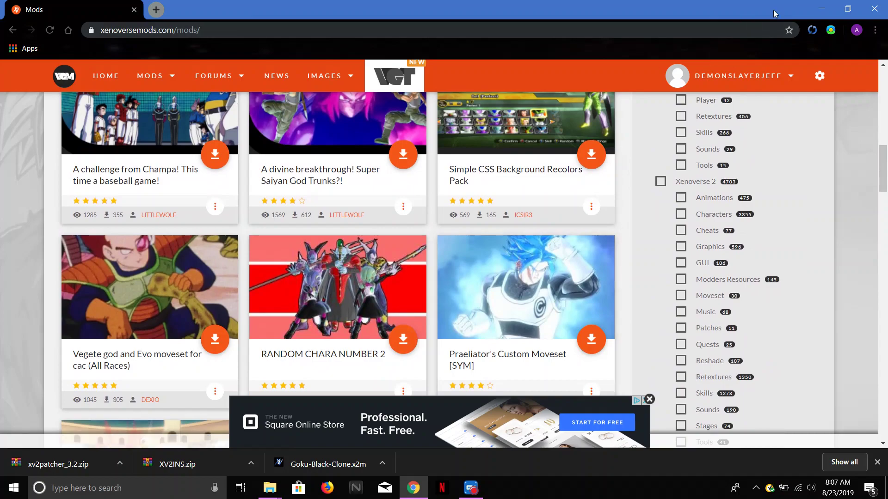
- Switch to File Explorer and arrange the Quick access window beside the DB Xenoverse 2 game folder window
{"action": "left_click", "coordinate": [829, 5]}
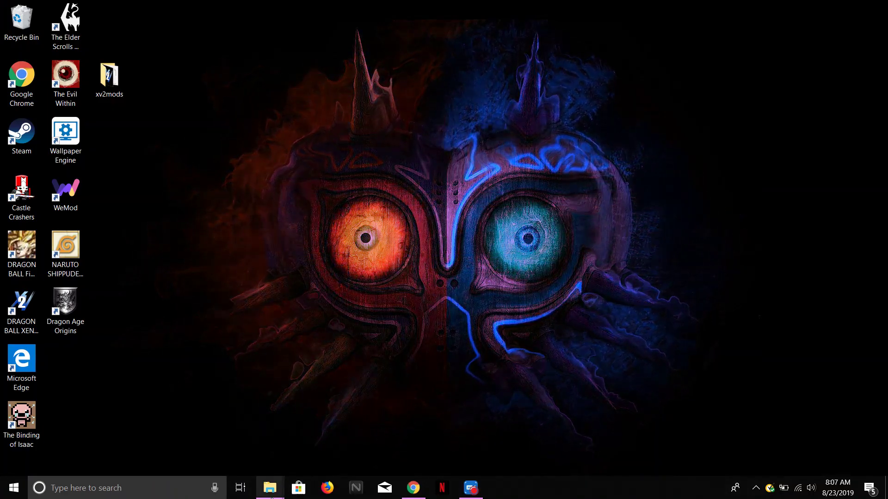
{"action": "mouse_move", "coordinate": [272, 497]}
{"action": "left_click", "coordinate": [288, 456]}
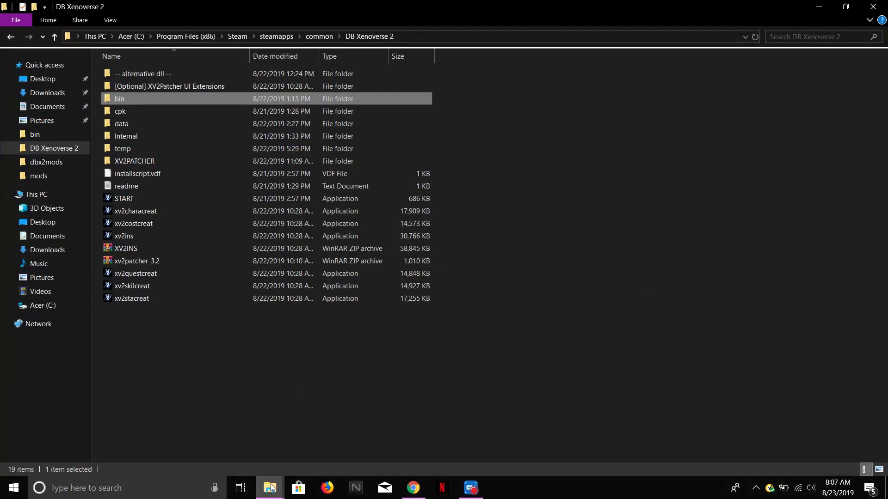
{"action": "left_click", "coordinate": [856, 8]}
{"action": "mouse_move", "coordinate": [270, 486]}
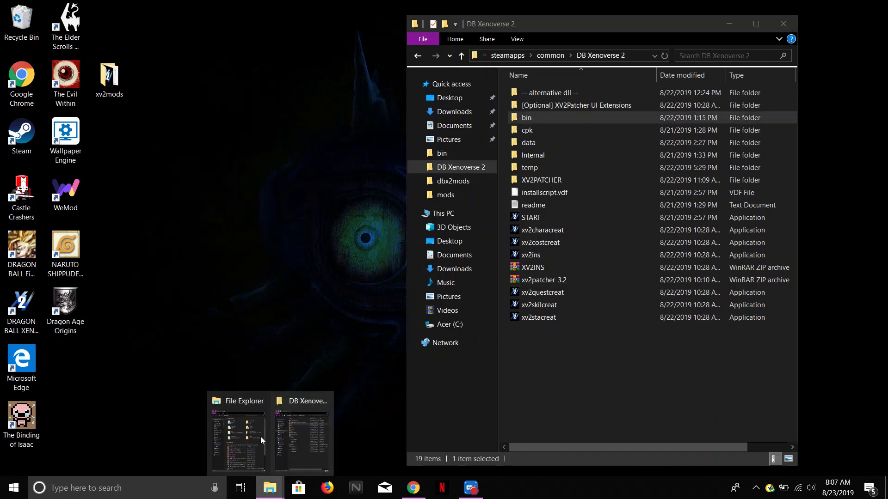
{"action": "left_click", "coordinate": [219, 418]}
{"action": "left_click_drag", "start_coordinate": [526, 10], "coordinate": [225, 27]}
- Move the Goku-Black-Clone X2M file from Downloads into the mods folder
{"action": "scroll", "coordinate": [262, 430], "scroll_direction": "down", "scroll_amount": 3}
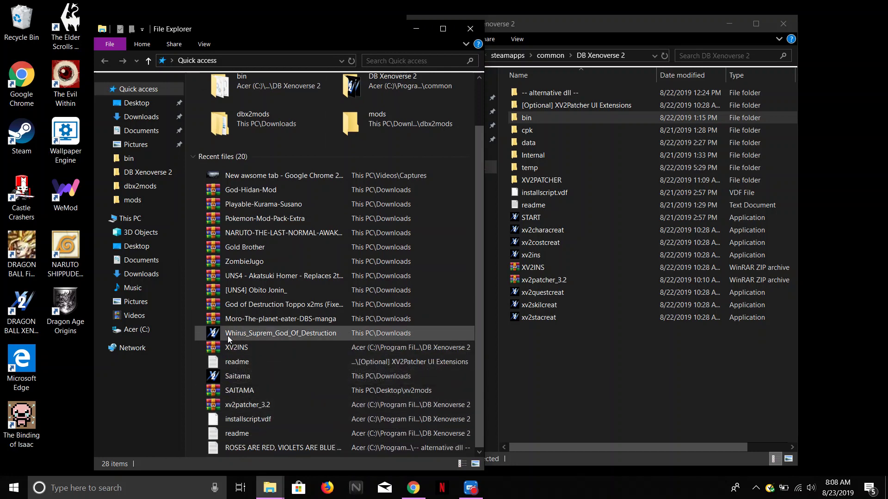
{"action": "left_click_drag", "start_coordinate": [227, 335], "coordinate": [146, 201]}
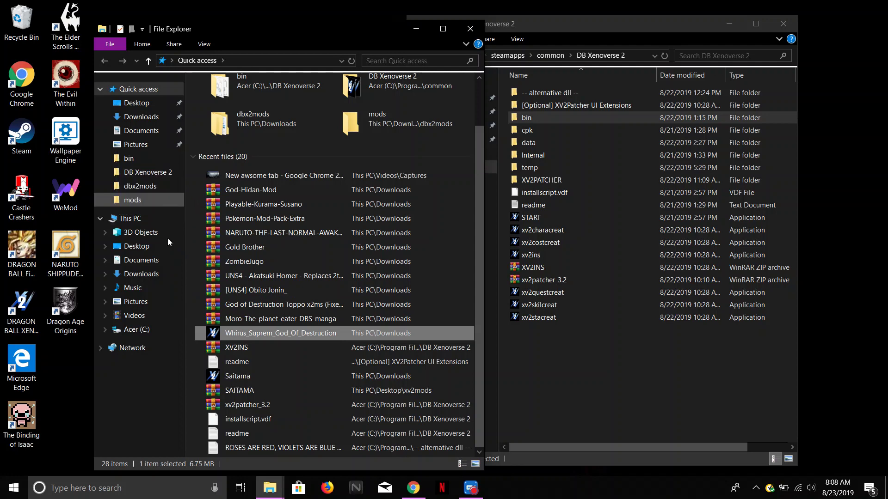
{"action": "left_click", "coordinate": [146, 274]}
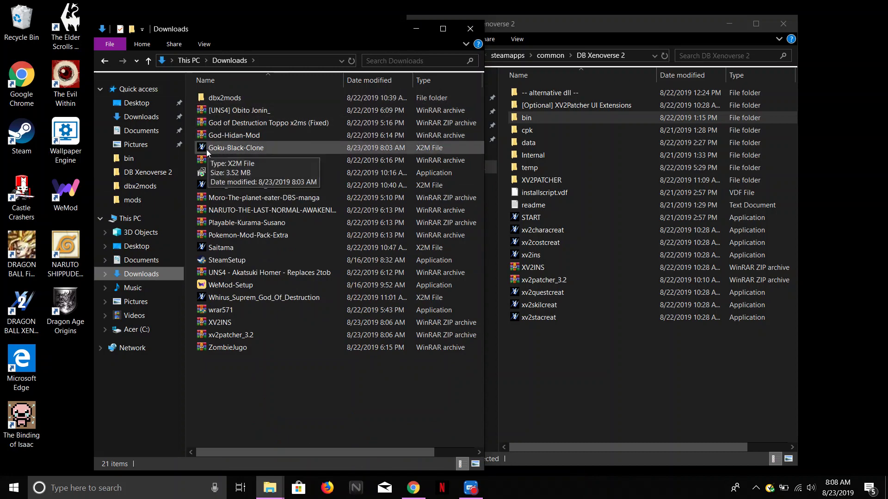
{"action": "mouse_move", "coordinate": [207, 153]}
{"action": "left_mouse_down"}
{"action": "mouse_move", "coordinate": [174, 218]}
{"action": "mouse_move", "coordinate": [154, 200]}
{"action": "left_mouse_up"}
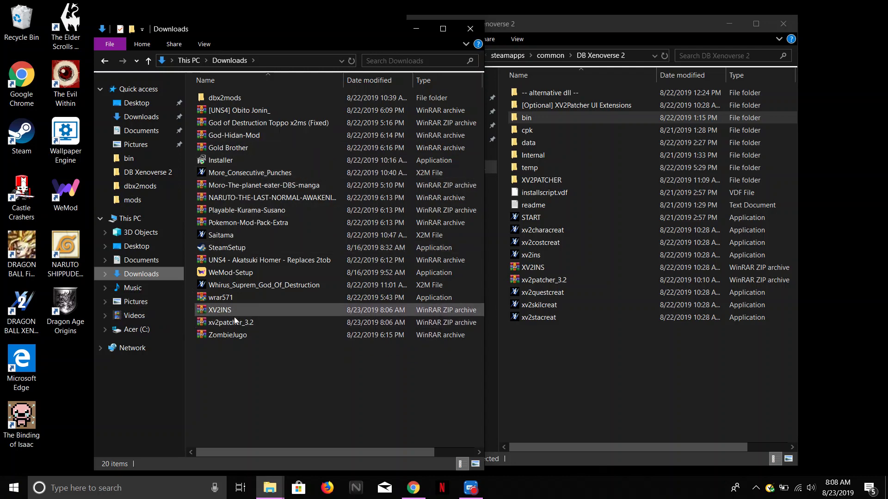
- Place the DB Xenoverse 2 window beside Downloads, and copy all the contents of the XV2INS archive to the clipboard
{"action": "left_click_drag", "start_coordinate": [606, 20], "coordinate": [885, 19]}
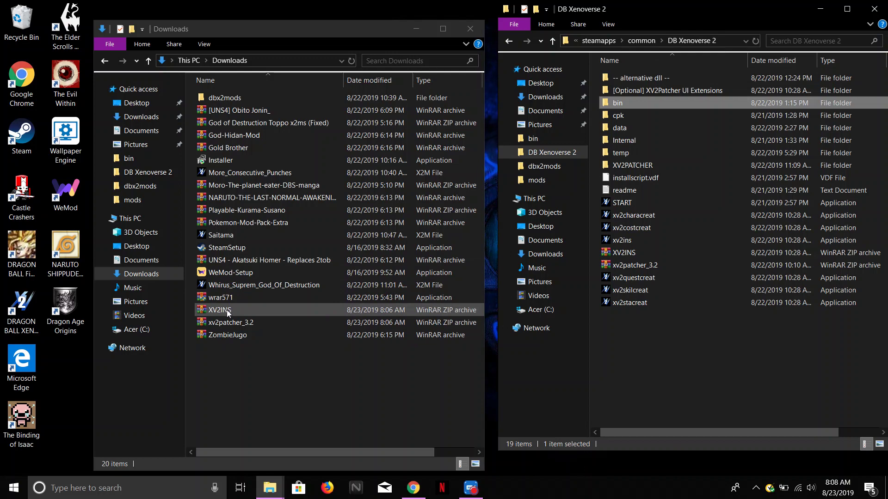
{"action": "left_click_drag", "start_coordinate": [226, 310], "coordinate": [229, 322]}
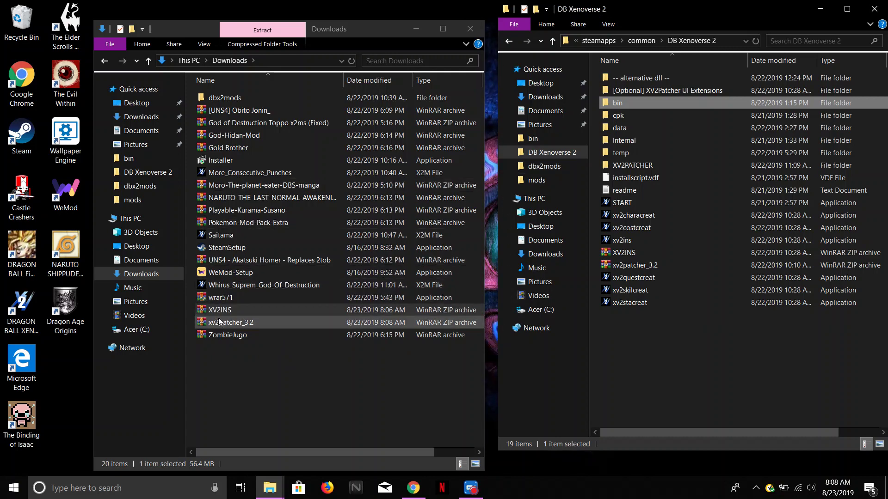
{"action": "double_click", "coordinate": [207, 315]}
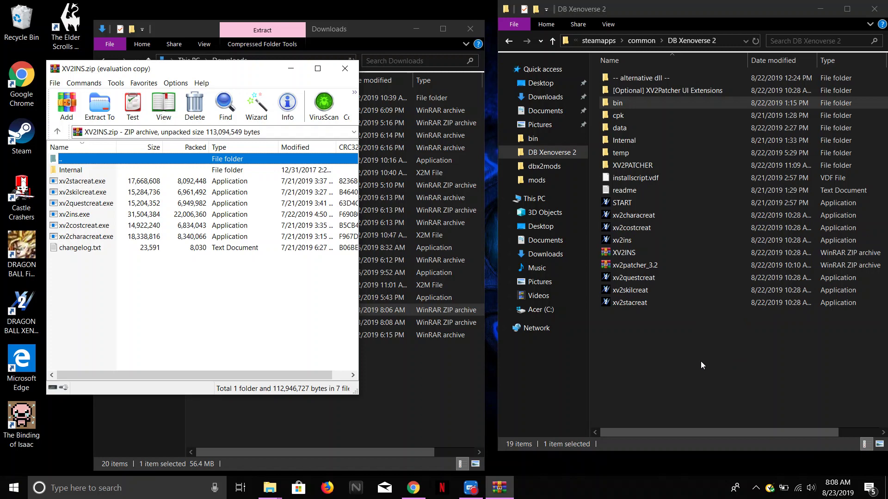
{"action": "left_click_drag", "start_coordinate": [116, 270], "coordinate": [147, 198]}
{"action": "right_click", "coordinate": [147, 199]}
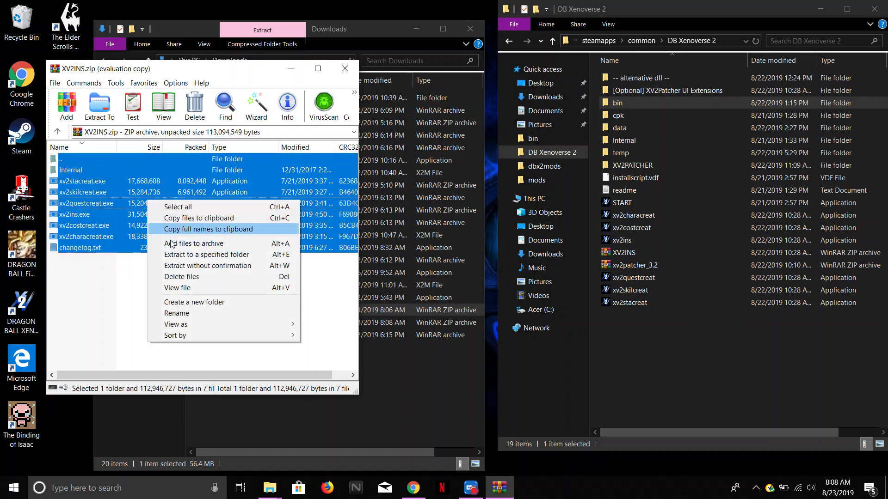
{"action": "left_click", "coordinate": [194, 218]}
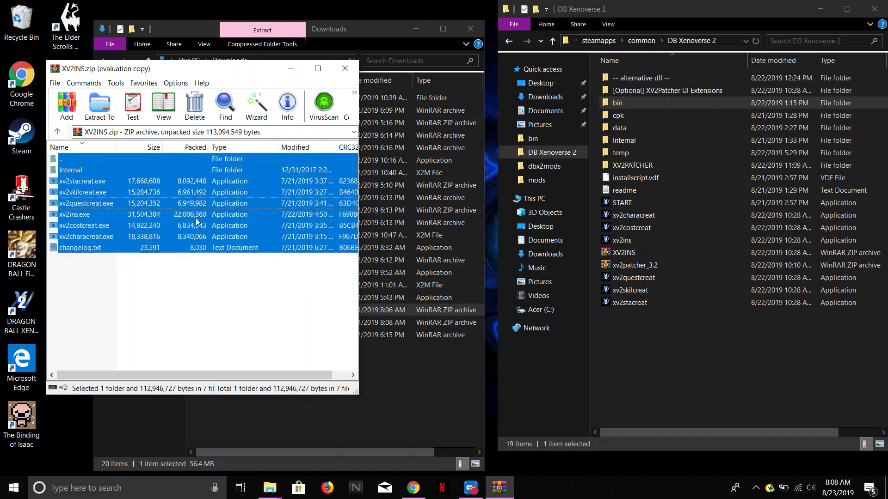
{"action": "left_click", "coordinate": [348, 69]}
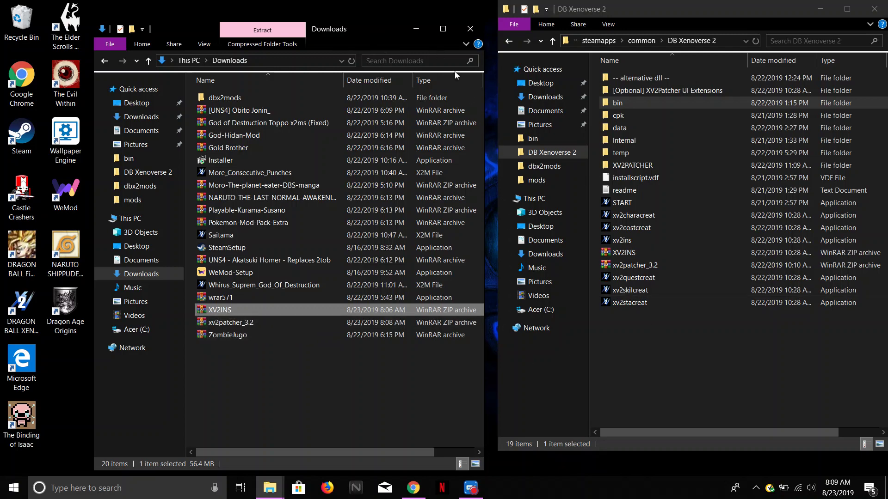
- Close the Downloads window, run xv2ins from the maximized DB Xenoverse 2 folder, and look over the installed mods list
{"action": "left_click_drag", "start_coordinate": [481, 80], "coordinate": [455, 80]}
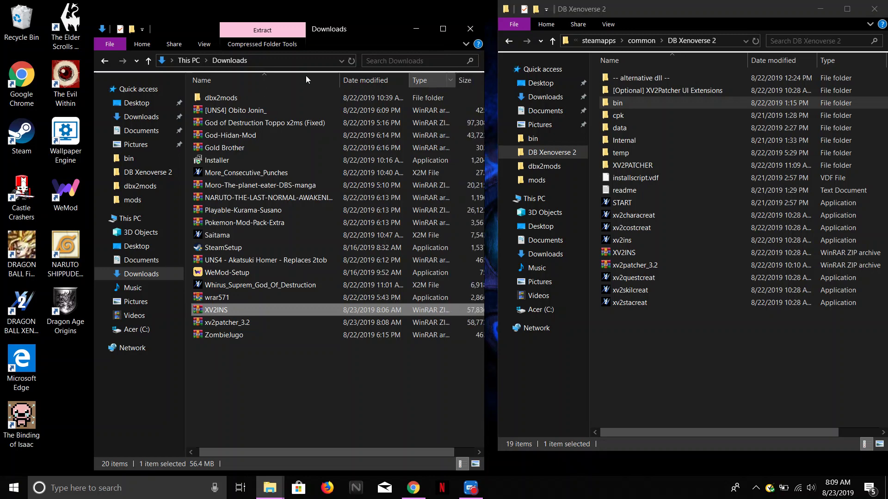
{"action": "left_click", "coordinate": [469, 29]}
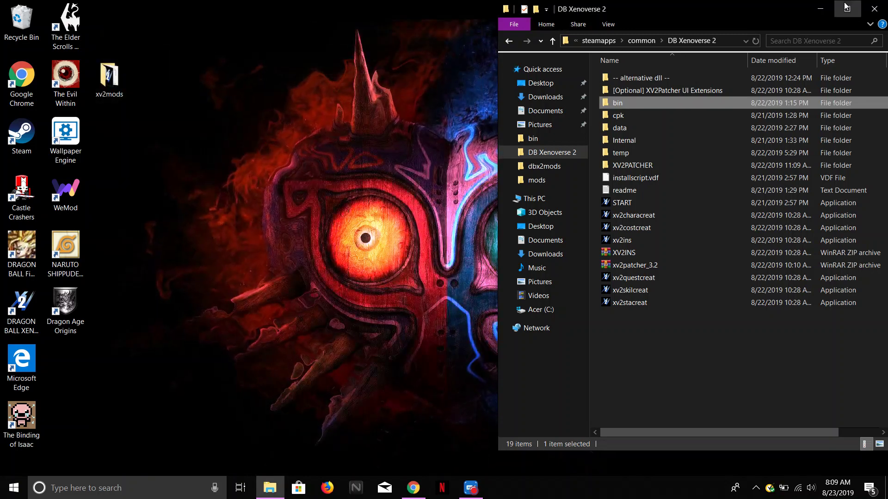
{"action": "left_click", "coordinate": [846, 6]}
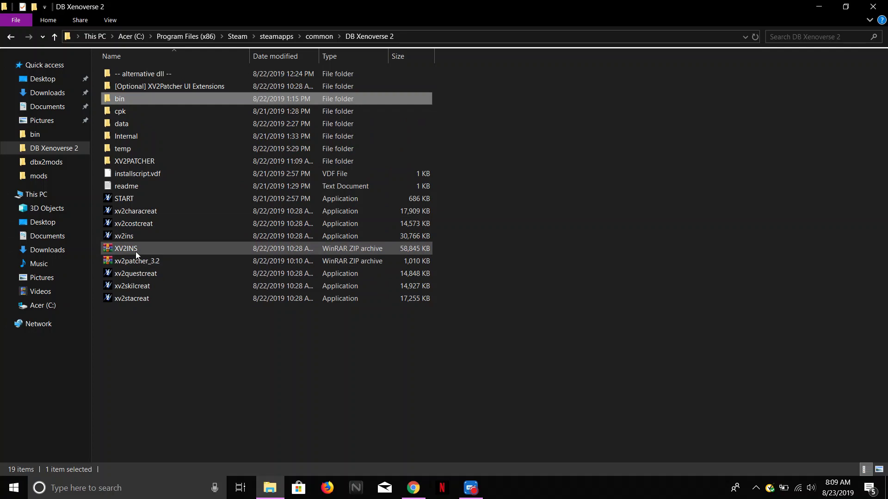
{"action": "double_click", "coordinate": [140, 238]}
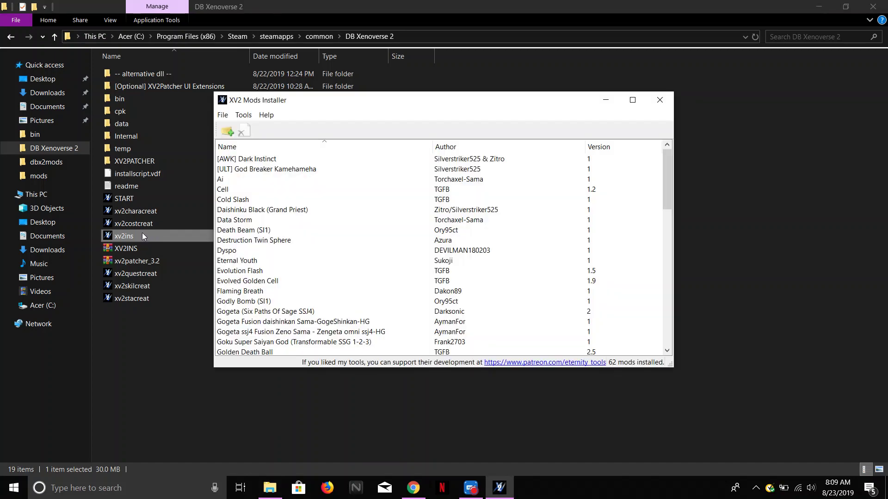
{"action": "scroll", "coordinate": [262, 226], "scroll_direction": "down", "scroll_amount": 14}
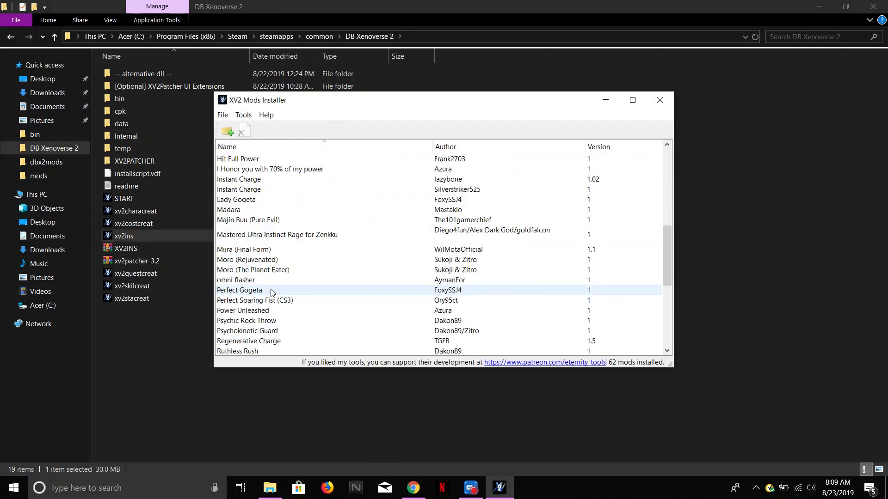
{"action": "scroll", "coordinate": [272, 293], "scroll_direction": "up", "scroll_amount": 14}
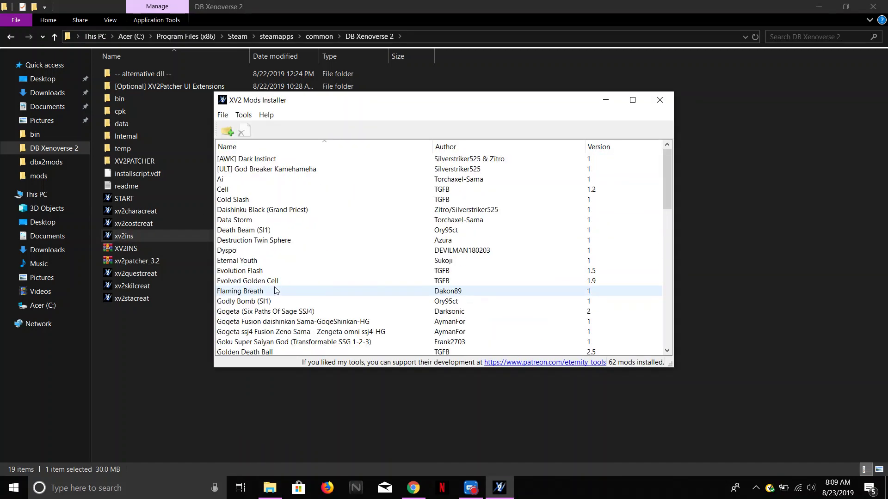
- Start installing a mod and browse to the mods folder inside dbx2mods
{"action": "left_click", "coordinate": [228, 132]}
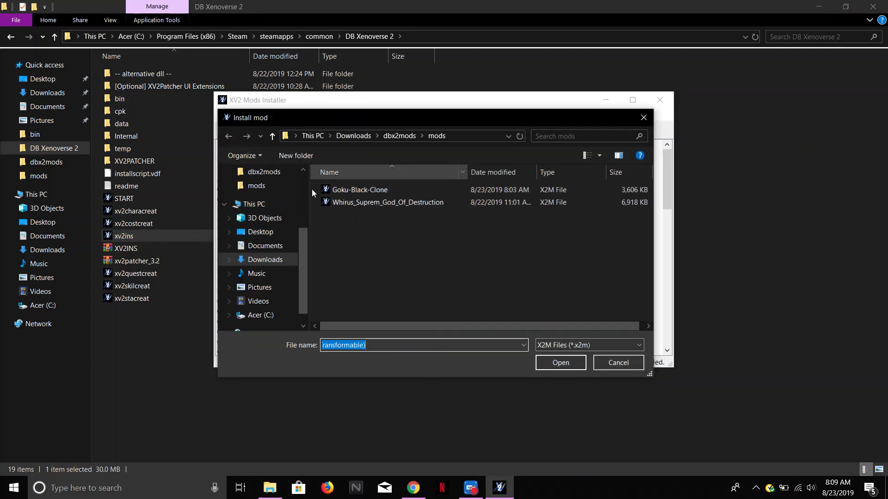
{"action": "left_click", "coordinate": [279, 188]}
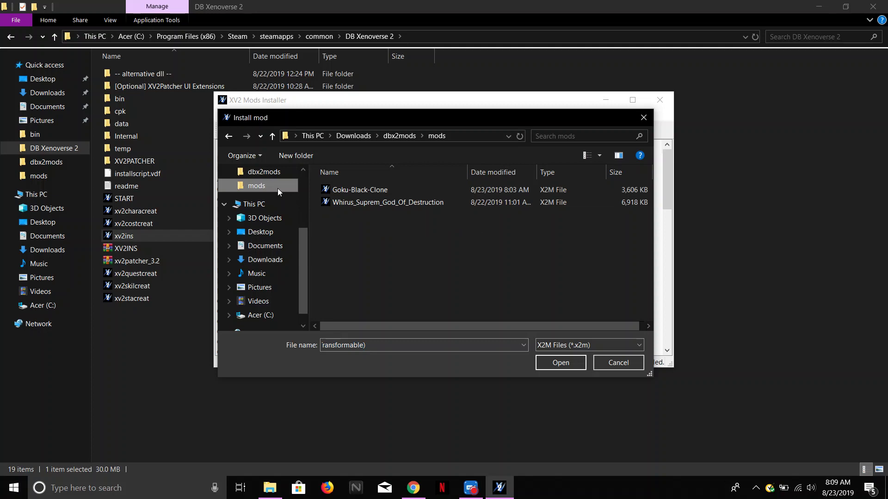
{"action": "left_click", "coordinate": [270, 173]}
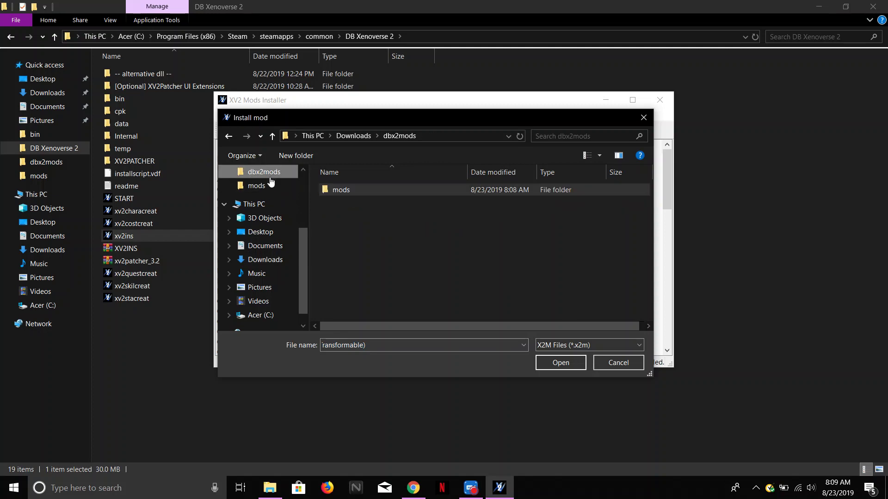
{"action": "double_click", "coordinate": [356, 190]}
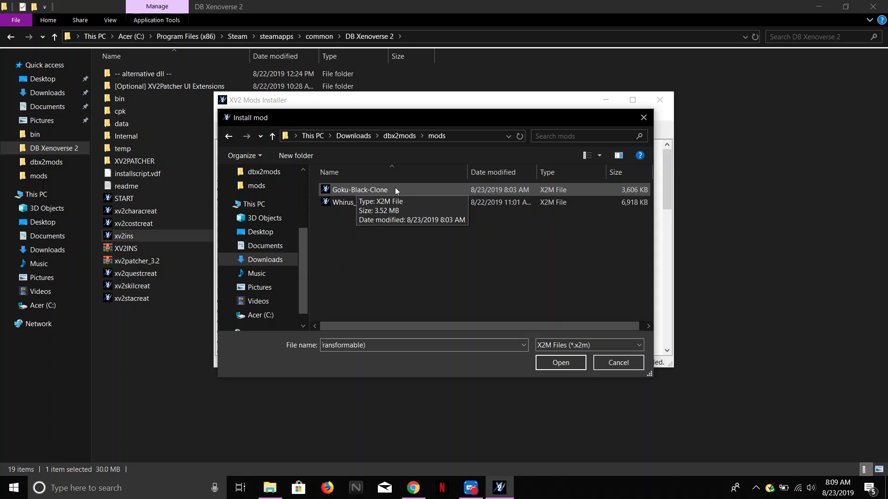
{"action": "left_click", "coordinate": [552, 363]}
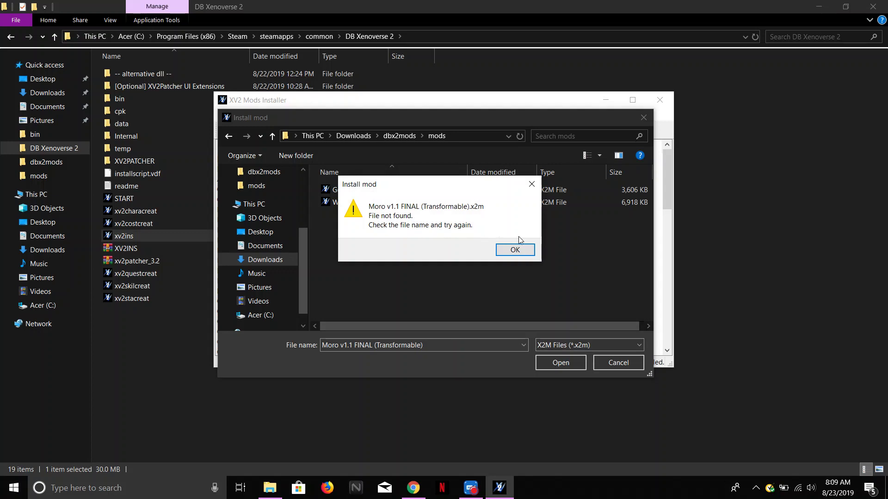
{"action": "left_click", "coordinate": [513, 252]}
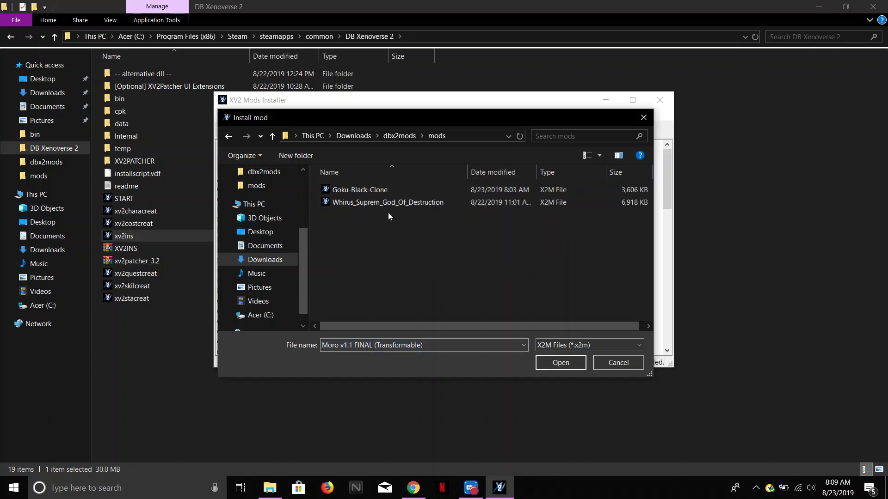
- Choose the Goku-Black-Clone X2M file and install the mod to a new slot
{"action": "left_click", "coordinate": [381, 191]}
{"action": "double_click", "coordinate": [381, 193]}
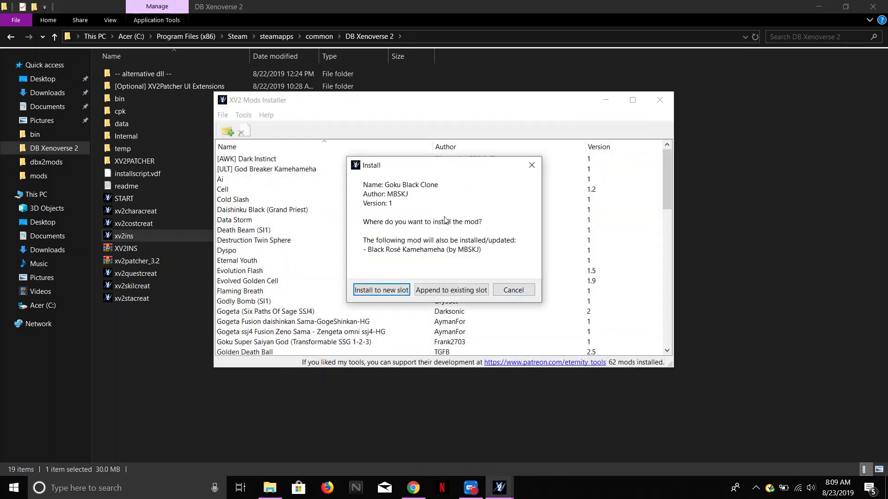
{"action": "left_click", "coordinate": [383, 293]}
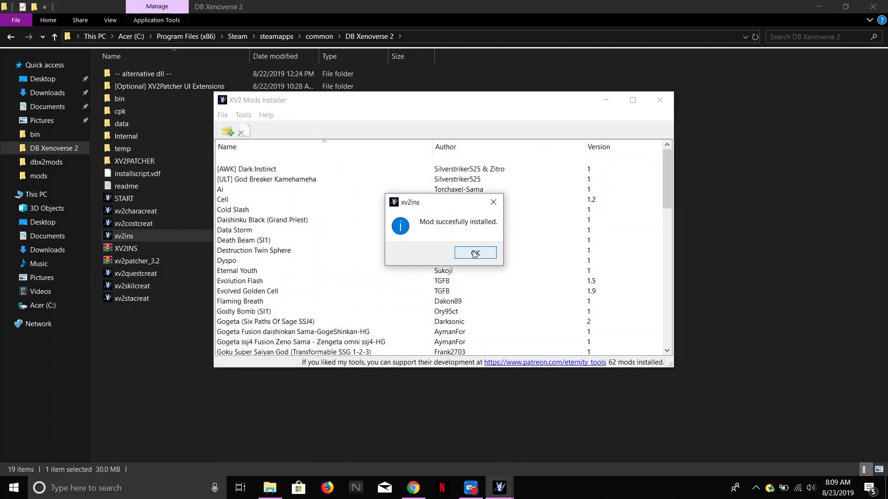
{"action": "left_click", "coordinate": [475, 253]}
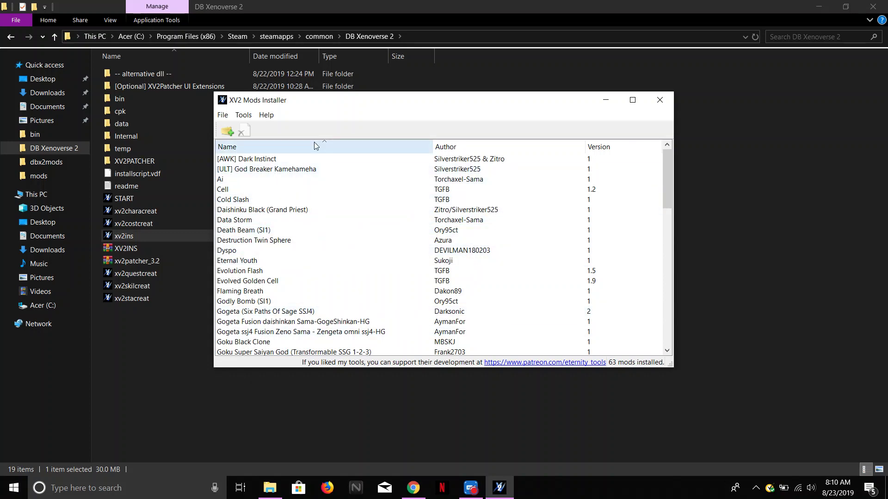
- Check the installed mods list for Goku Black Clone, minimize the installer, and restore the game folder window to its smaller size
{"action": "scroll", "coordinate": [389, 242], "scroll_direction": "down", "scroll_amount": 7}
{"action": "scroll", "coordinate": [388, 242], "scroll_direction": "up", "scroll_amount": 3}
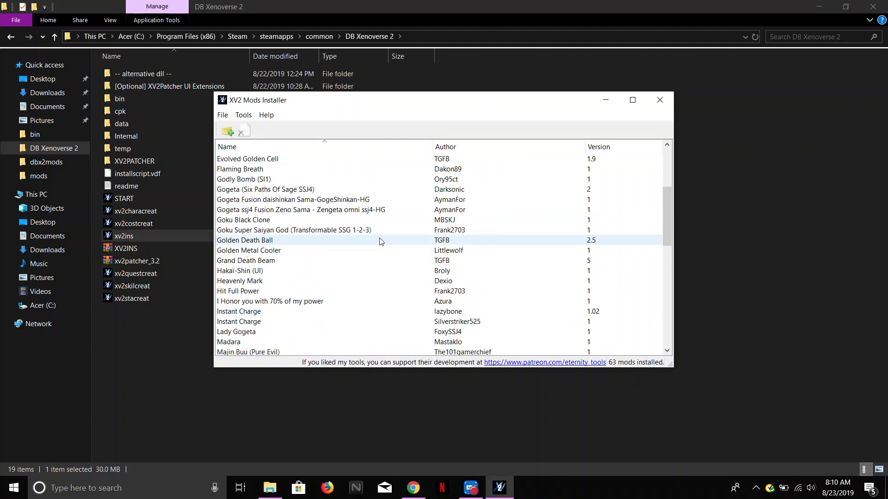
{"action": "left_click", "coordinate": [606, 100]}
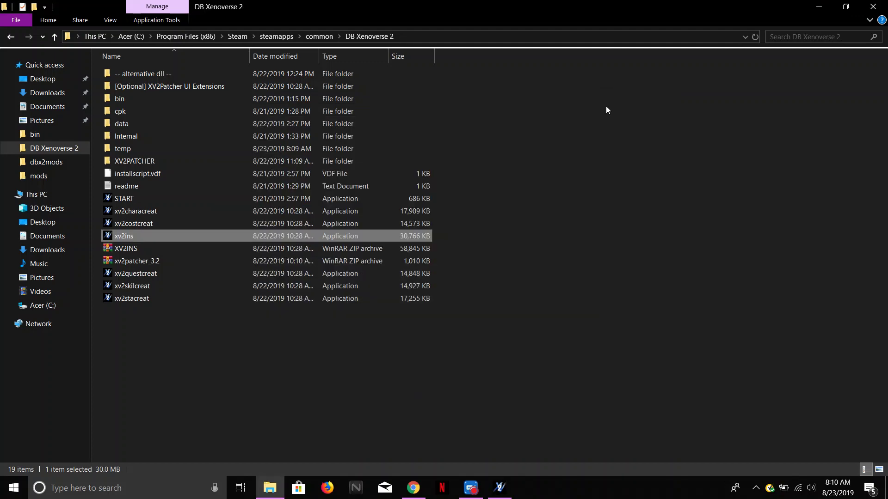
{"action": "left_click", "coordinate": [846, 6]}
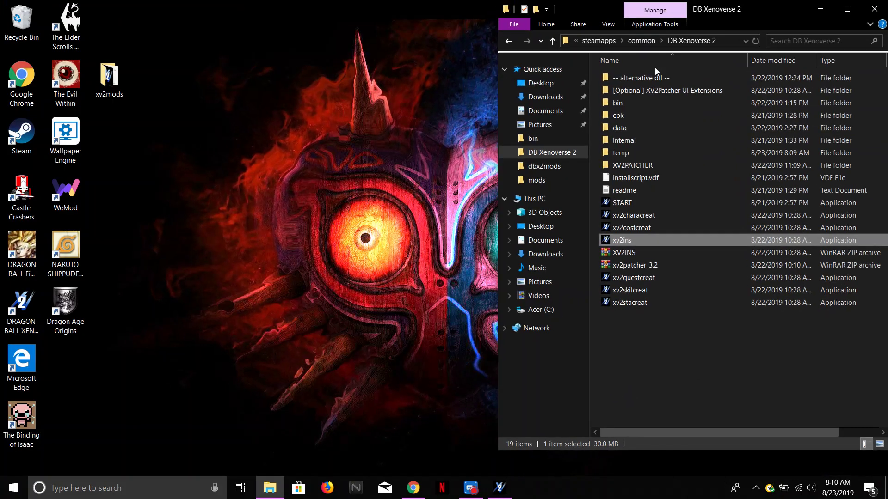